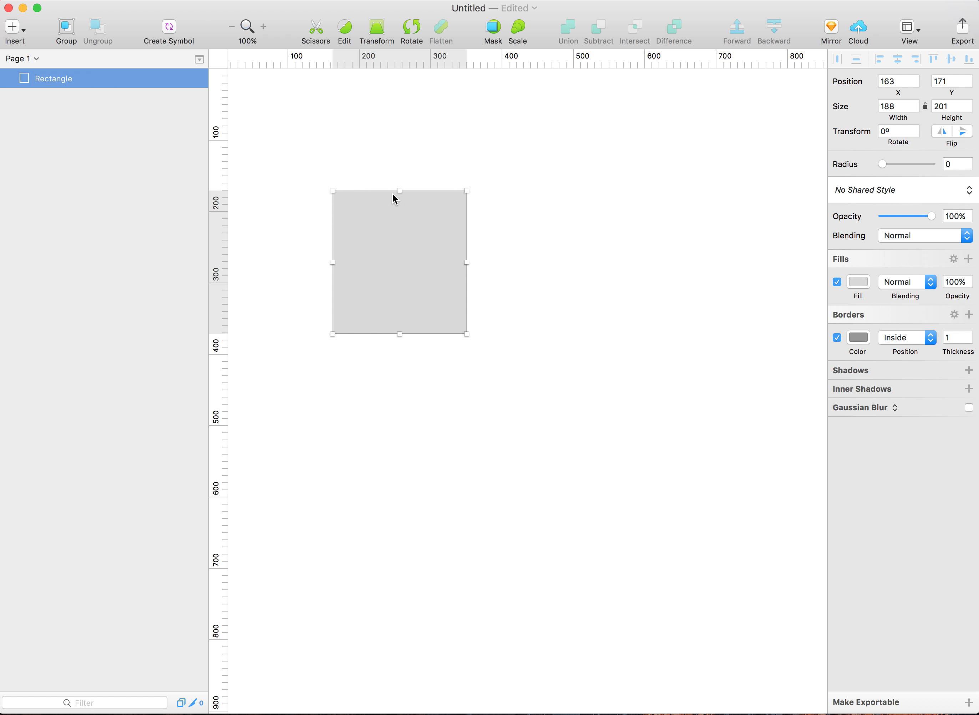
Open the rectangle for point editing and try selecting its upper corner points, ending with only the top-left one.
double_click(389, 237)
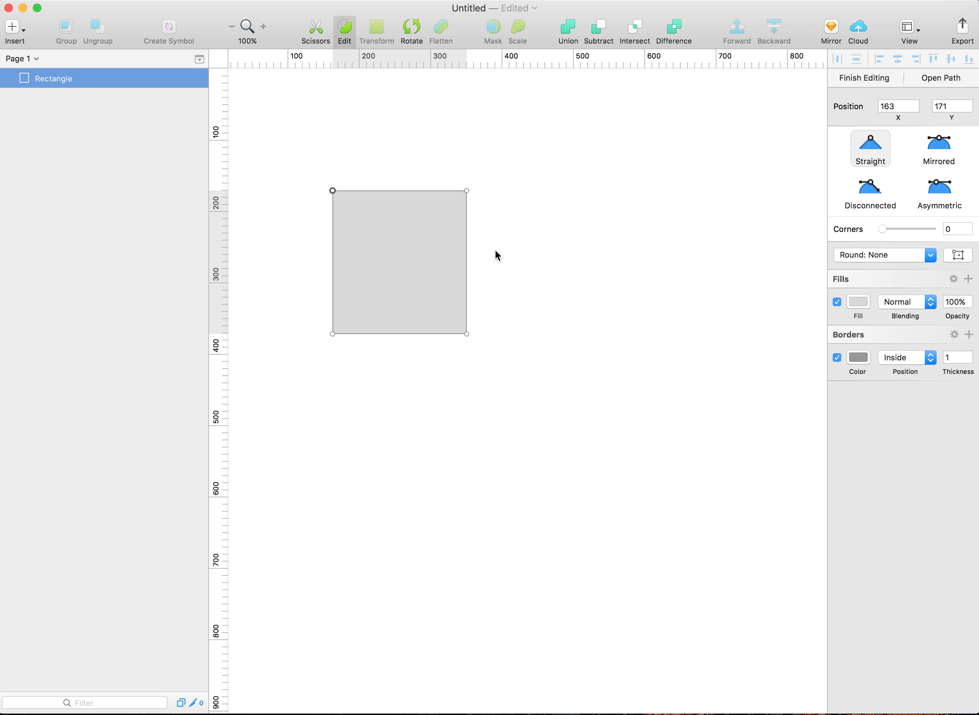
left_click(469, 193, "shift")
left_click(466, 192, "shift")
left_click(334, 190, "shift")
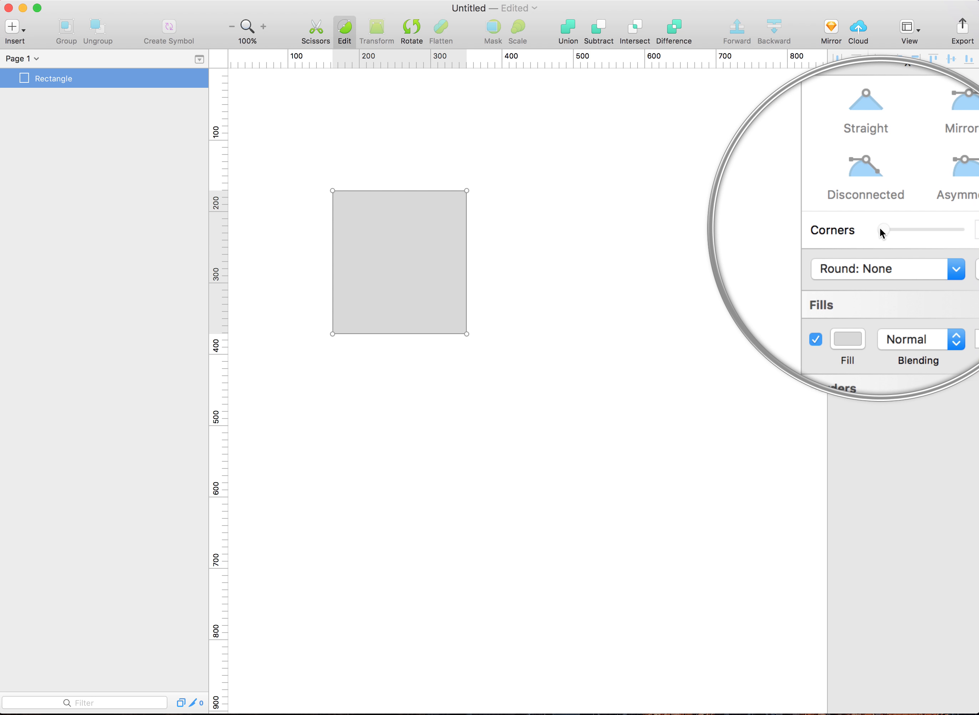
left_click(333, 190)
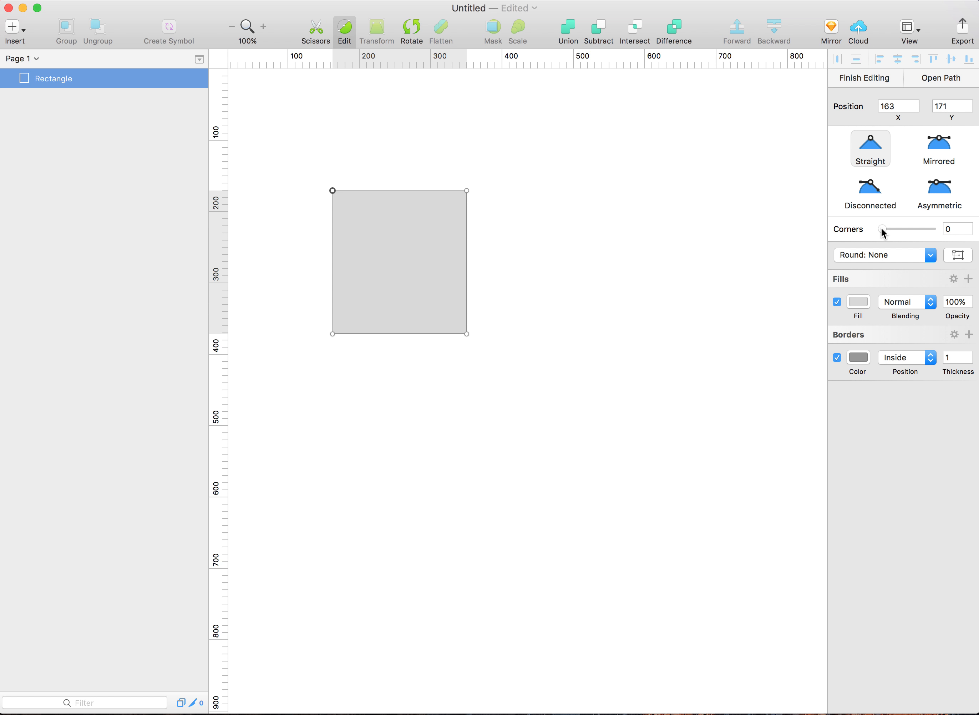
Try corner rounding on the top-left point, adding the bottom-right and top-right points in turn, each time returning Corners to 0.
left_click_drag(883, 229, 850, 227)
left_click(467, 334, "shift")
left_click_drag(881, 229, 802, 235)
left_click(466, 190, "shift")
mouse_move(882, 229)
left_mouse_down()
mouse_move(945, 228)
mouse_move(871, 229)
left_mouse_up()
Try rounding all four corners together, through the selected points and through the whole rectangle's radius, returning both values to 0.
left_click(332, 333, "shift")
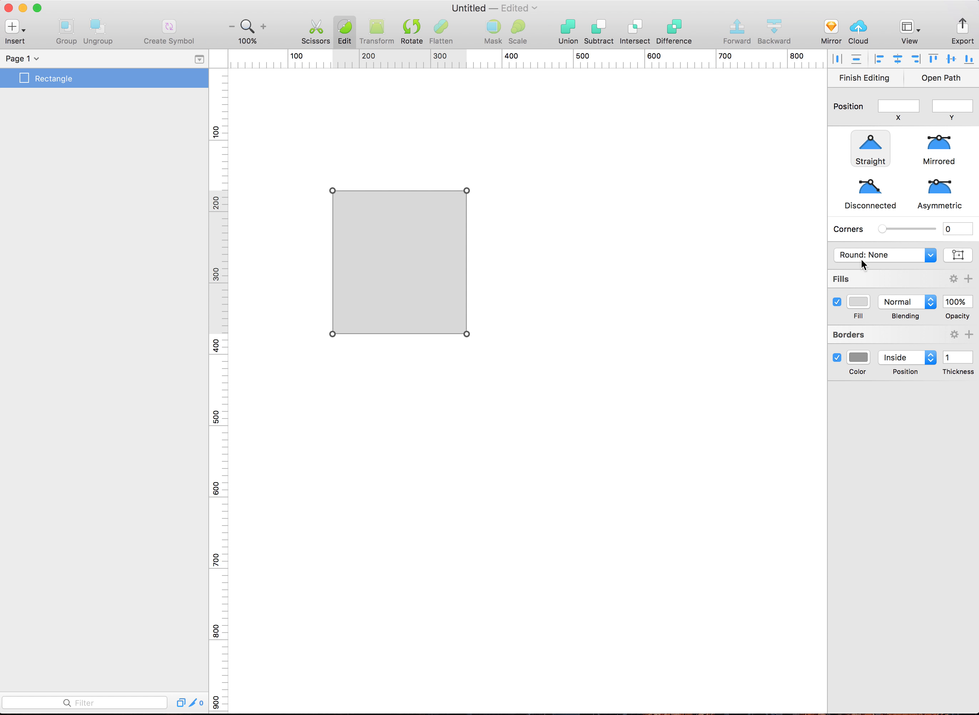
left_click_drag(877, 227, 756, 242)
left_click(516, 256)
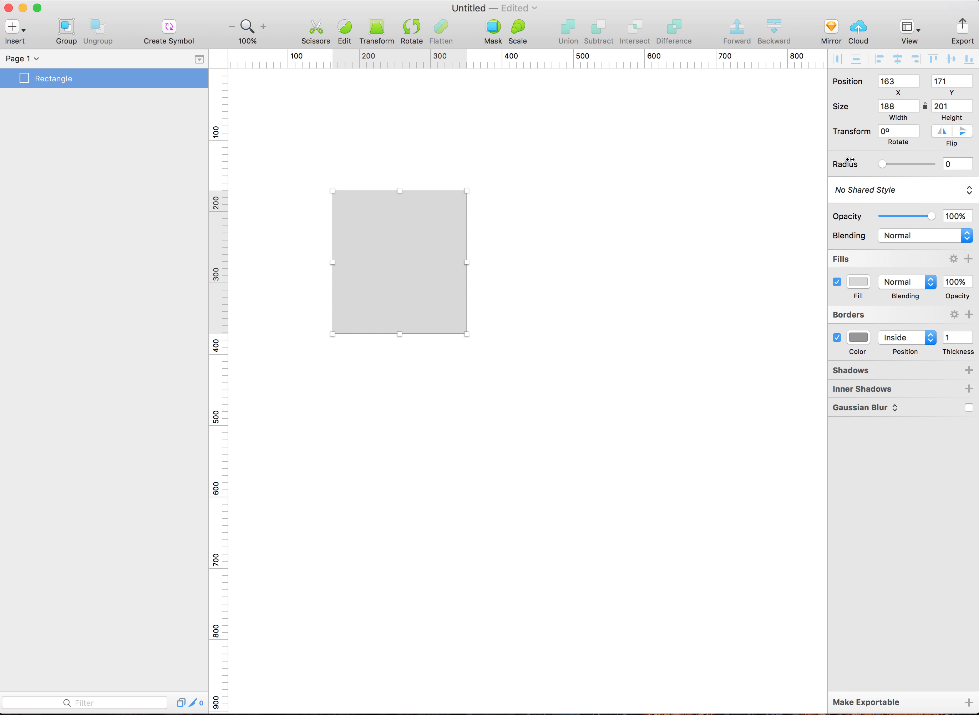
mouse_move(884, 167)
left_mouse_down()
mouse_move(924, 164)
mouse_move(865, 172)
left_mouse_up()
Draw a rounded rectangle about 194 by 181 below the existing rectangle.
left_click(14, 29)
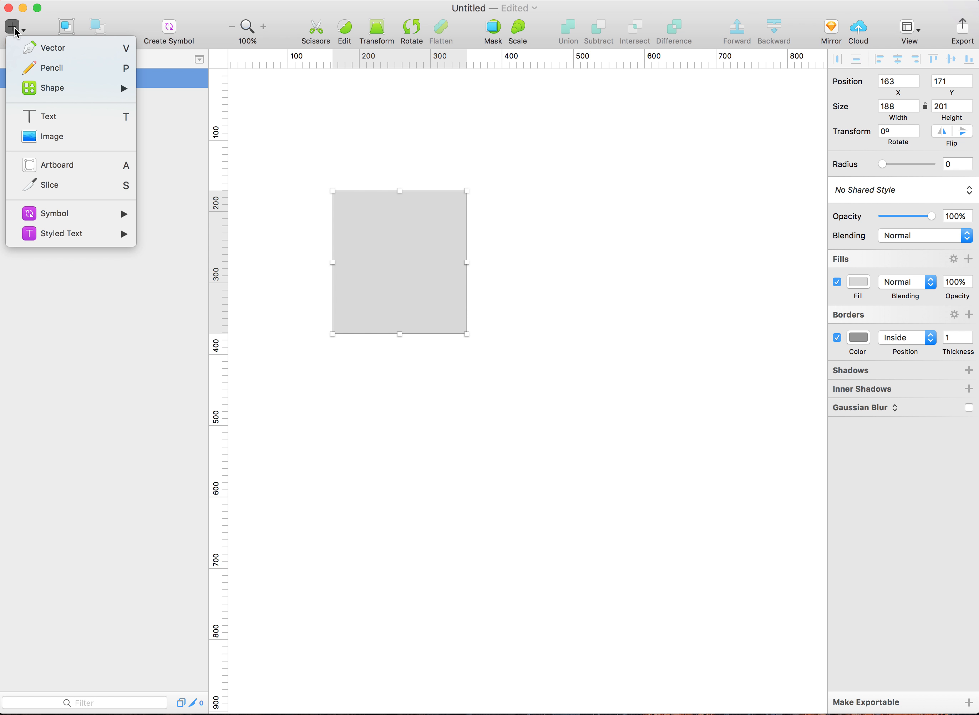
mouse_move(57, 88)
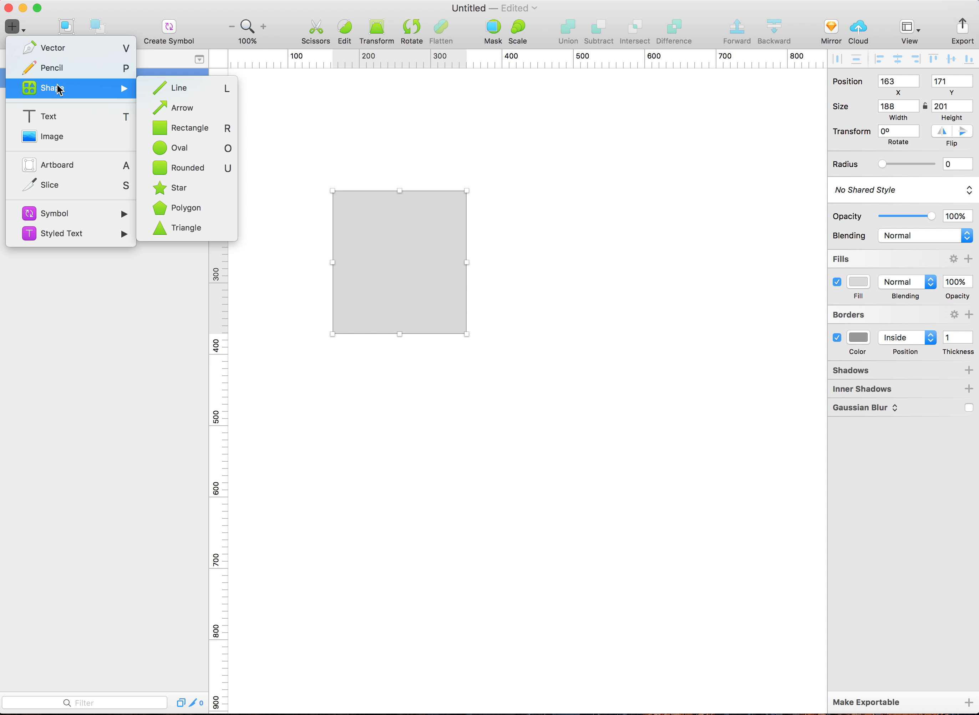
left_click(181, 171)
left_click_drag(335, 369, 474, 497)
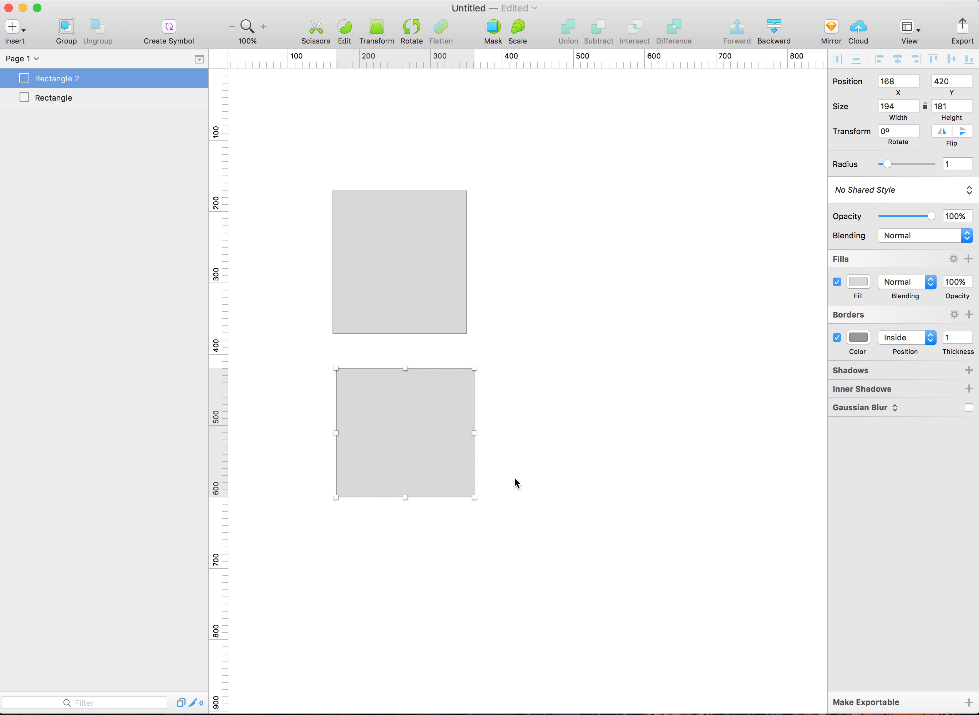
left_click(528, 389)
Increase the rounded rectangle's radius to 36.
left_click(437, 407)
left_click_drag(886, 163, 907, 164)
left_click(486, 382)
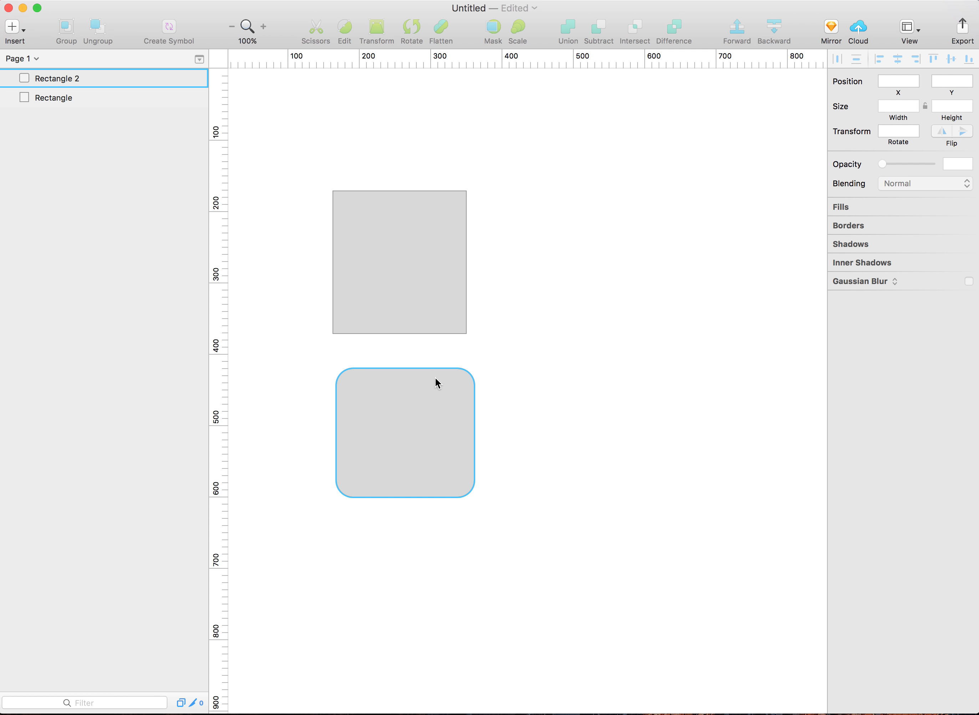
left_click(454, 397)
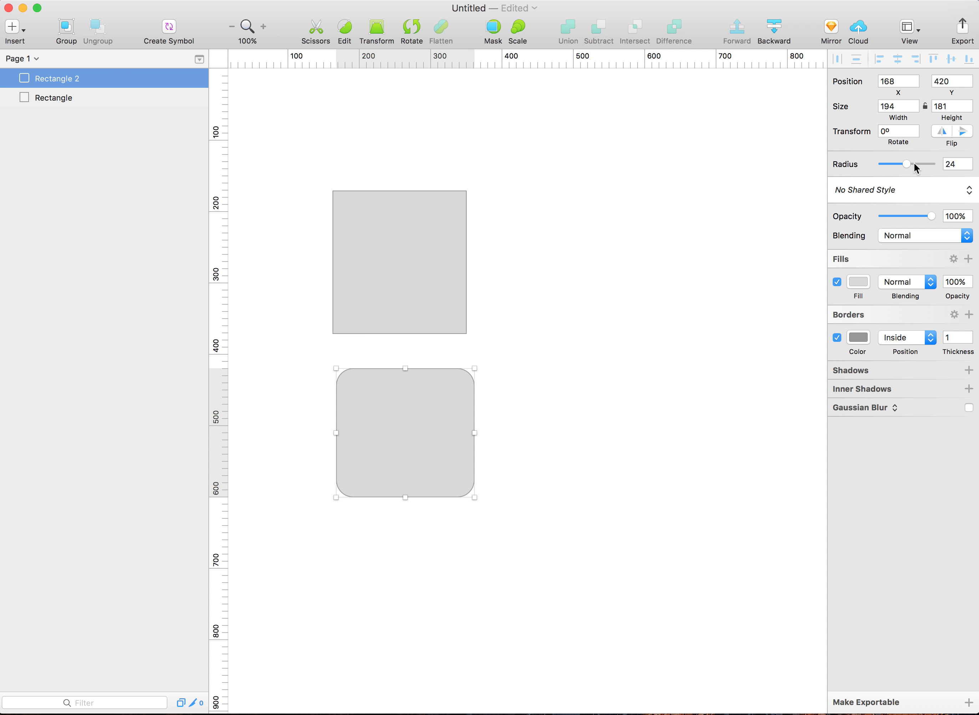
left_click_drag(905, 164, 911, 164)
Draw a second rounded rectangle about 182 by 203 beside the first rounded one.
key("r")
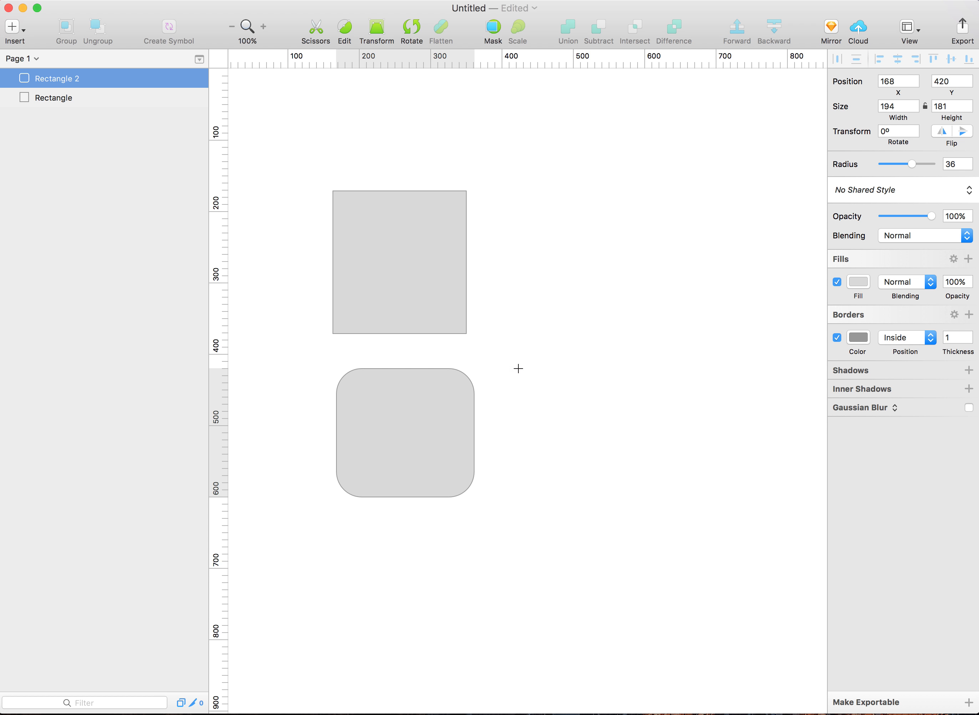
left_click_drag(518, 362, 648, 507)
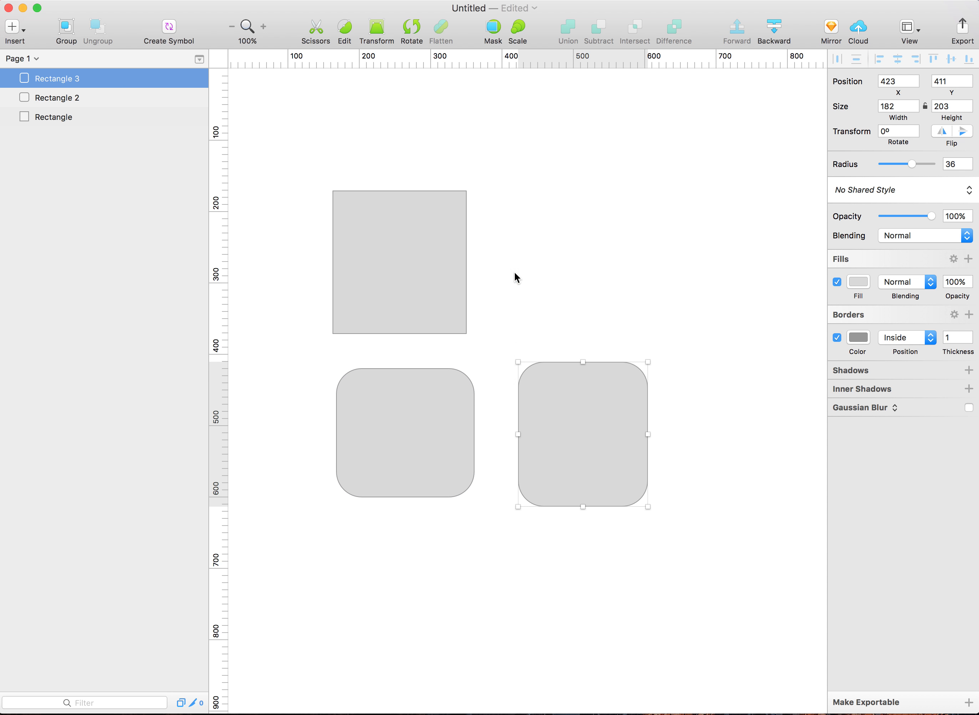
Draw a plain rectangle about 194 by 157 above the second rounded one and raise its radius to the maximum.
key("r")
left_click_drag(515, 179, 653, 291)
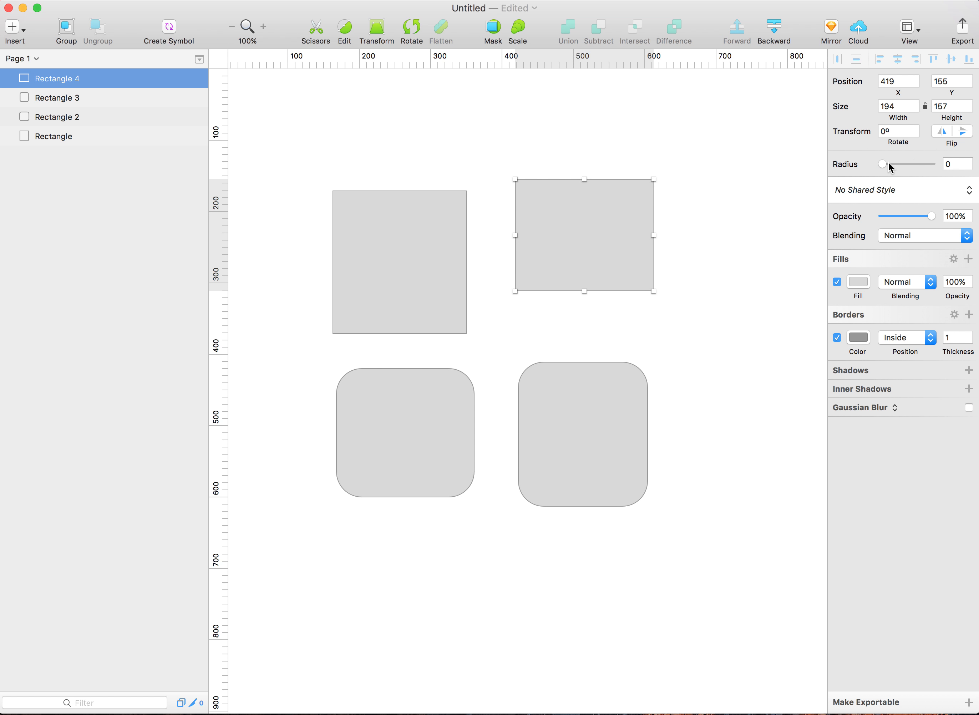
left_click_drag(909, 163, 934, 163)
left_click(680, 193)
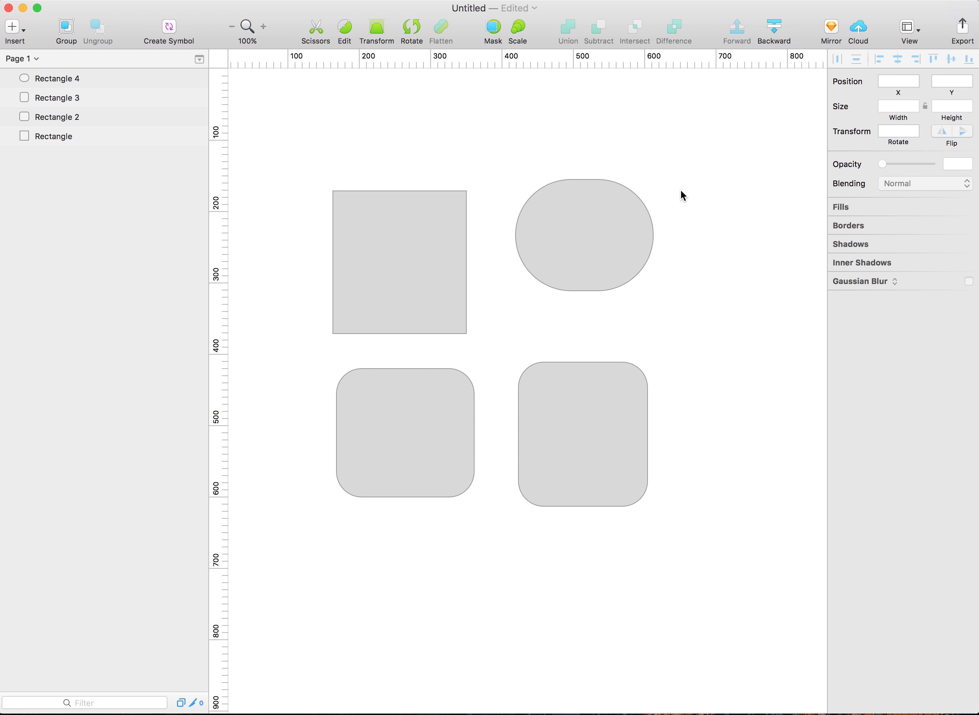
Draw a square-cornered rectangle about 138 by 150 to the right of the pill-like shape.
key("r")
left_click_drag(669, 161, 769, 268)
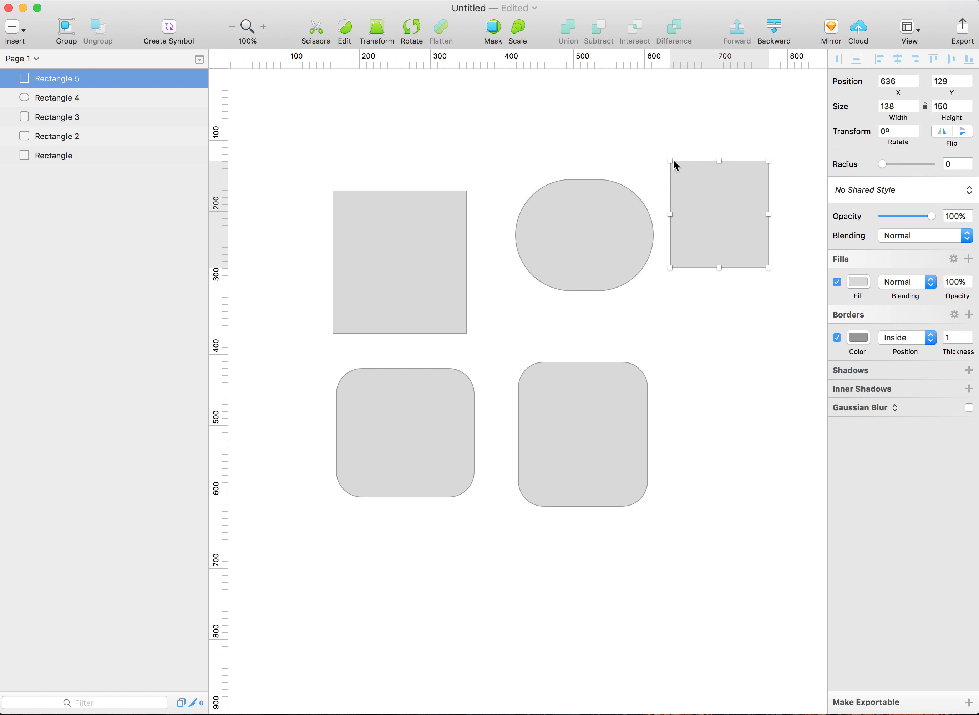
left_click(776, 199)
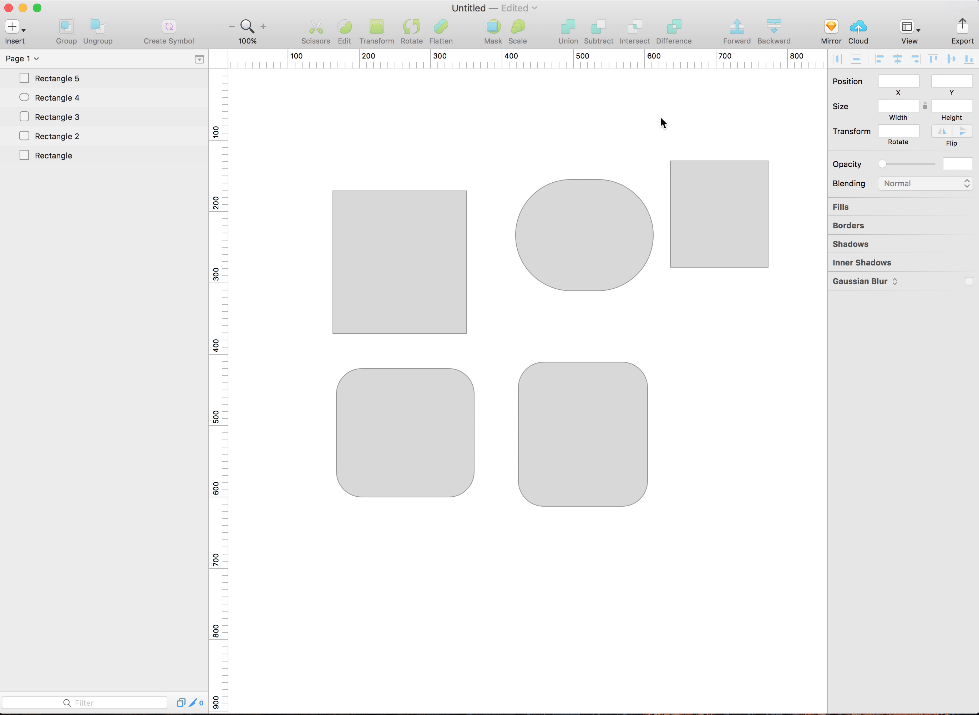
Check the second rounded rectangle's radius and draw another rounded shape about 151 by 167 below the newest rectangle.
left_click(576, 396)
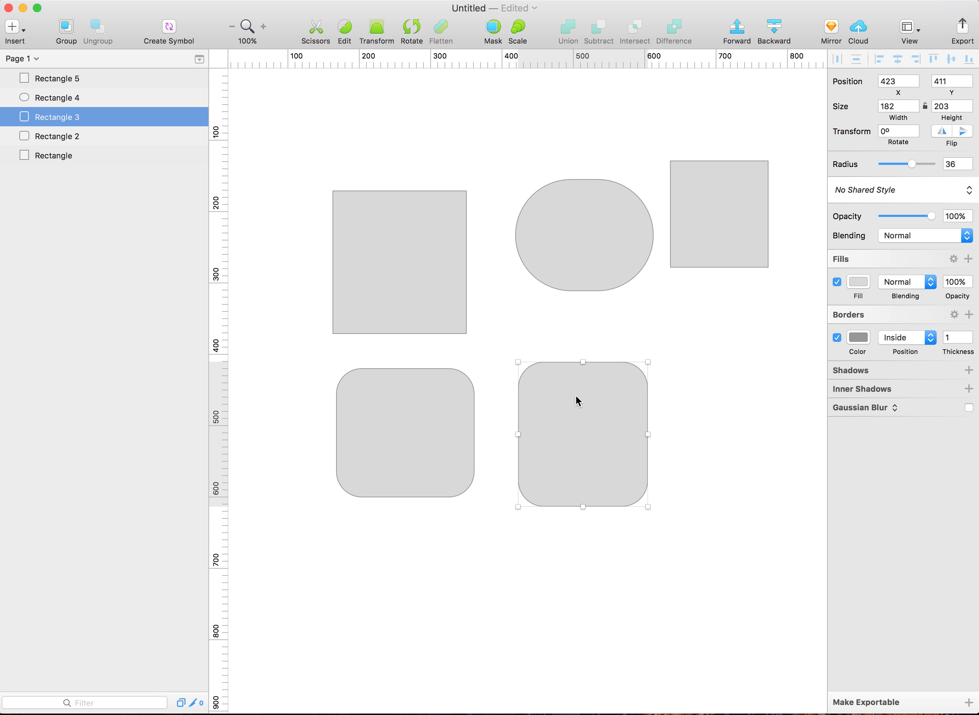
left_click(642, 346)
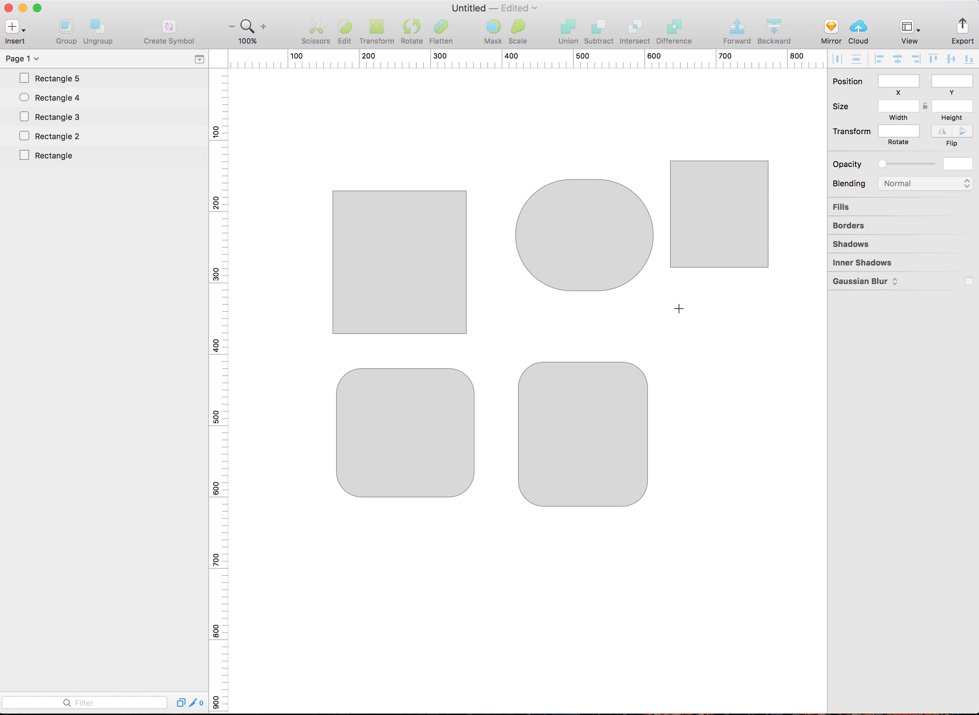
left_click_drag(678, 303, 786, 423)
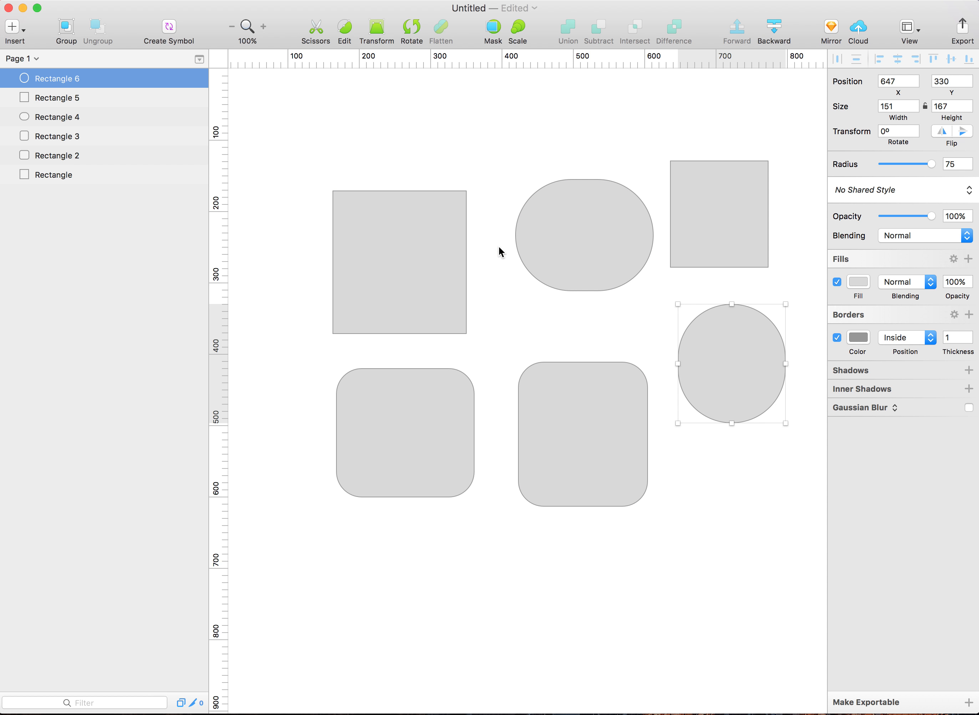
Draw a triangle about 148 by 112 above the original rectangle.
left_click(13, 28)
mouse_move(55, 90)
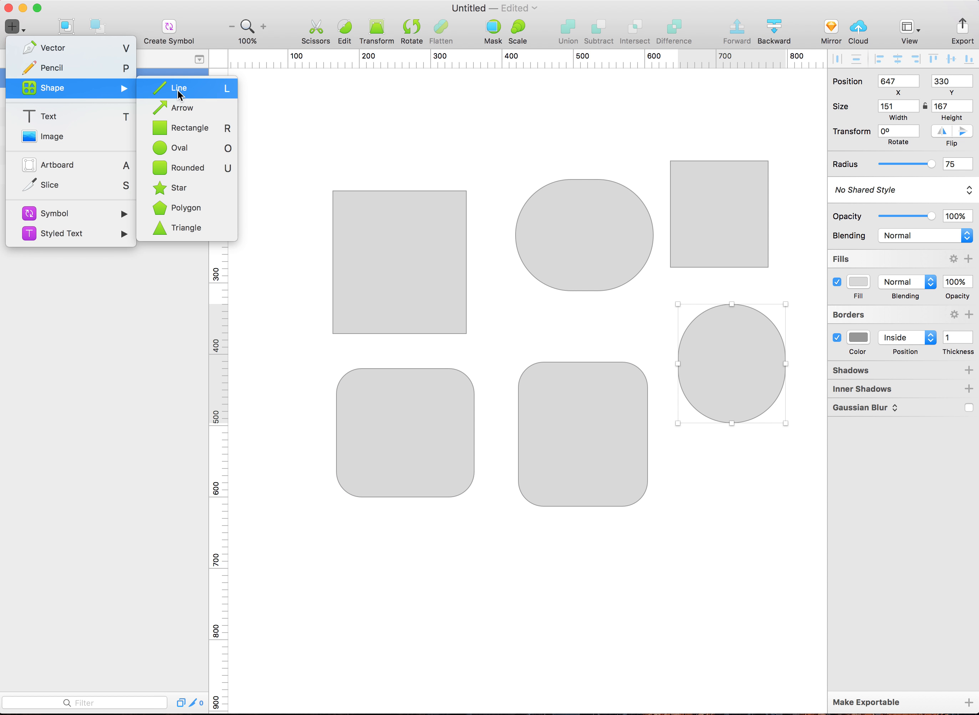
left_click(190, 226)
left_click_drag(280, 92, 373, 160)
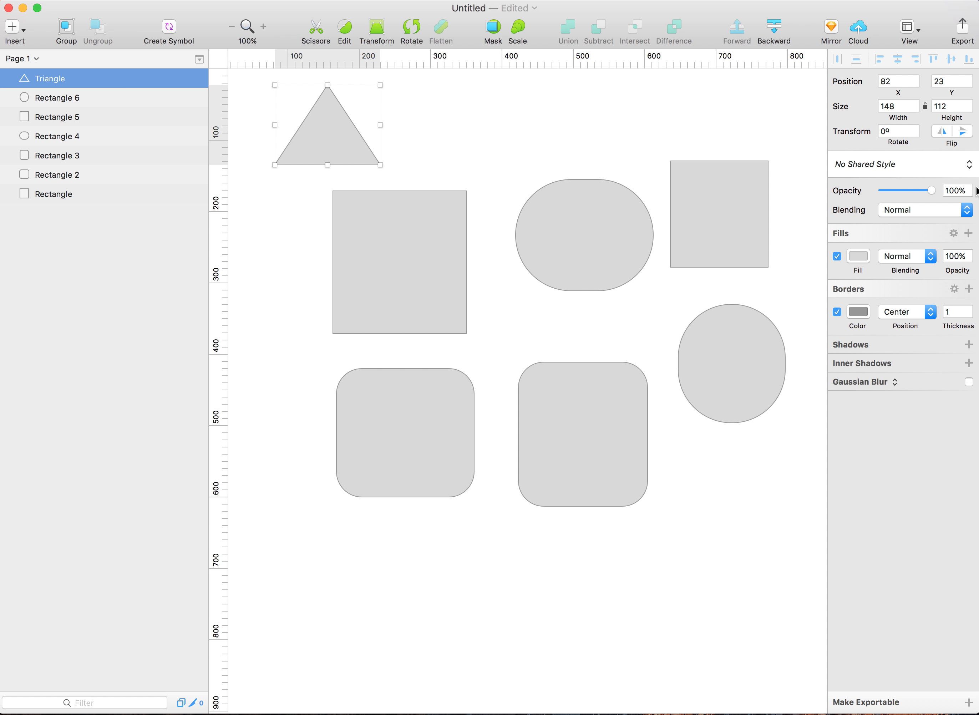
key("Escape")
Open the triangle for point editing and try rounding all three of its corners, returning Corners to 0.
left_click(340, 137)
double_click(333, 138)
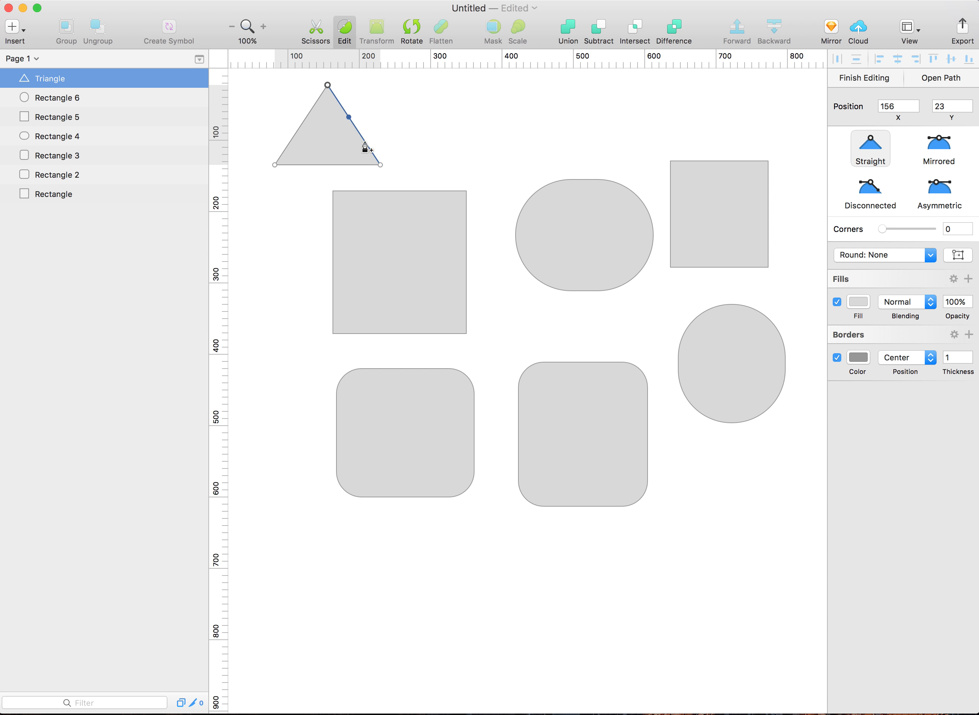
left_click(380, 165, "shift")
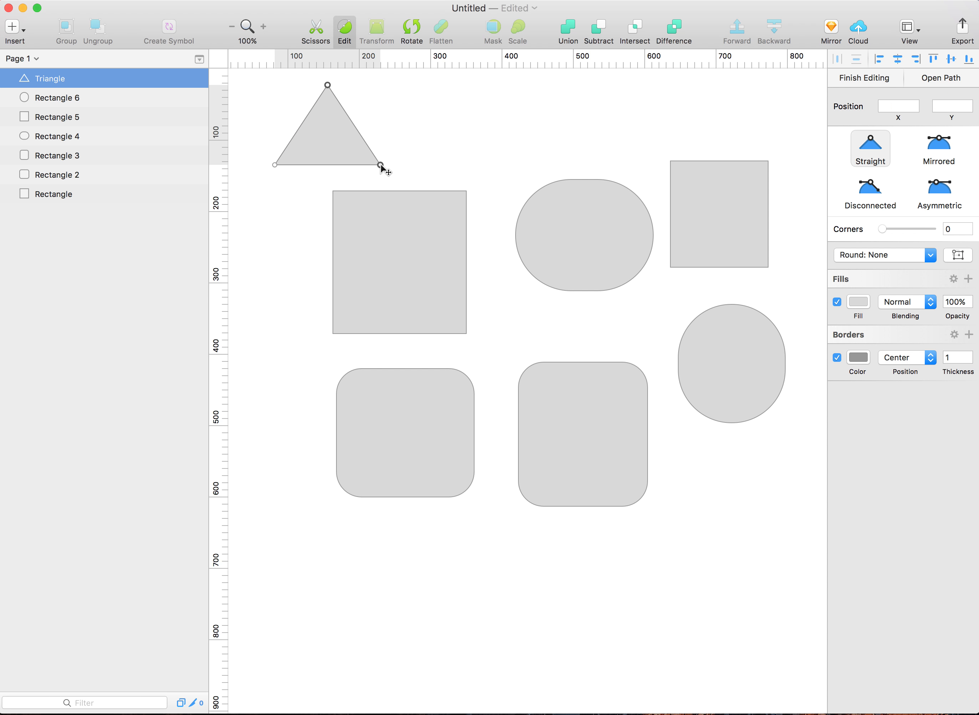
left_click(274, 165, "shift")
left_click_drag(882, 229, 806, 231)
key("Escape")
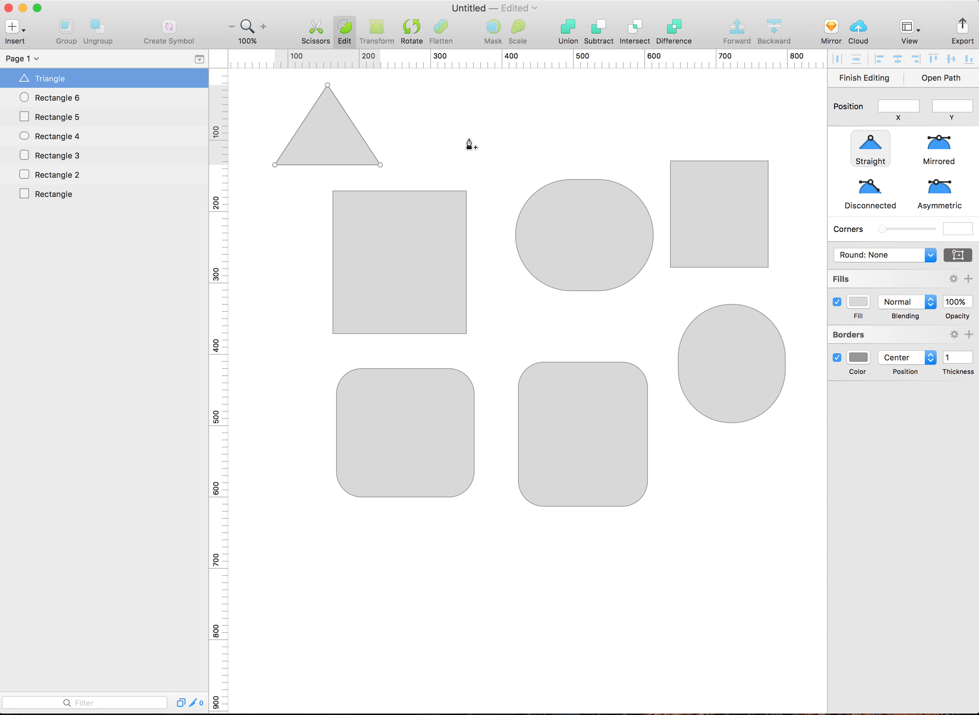